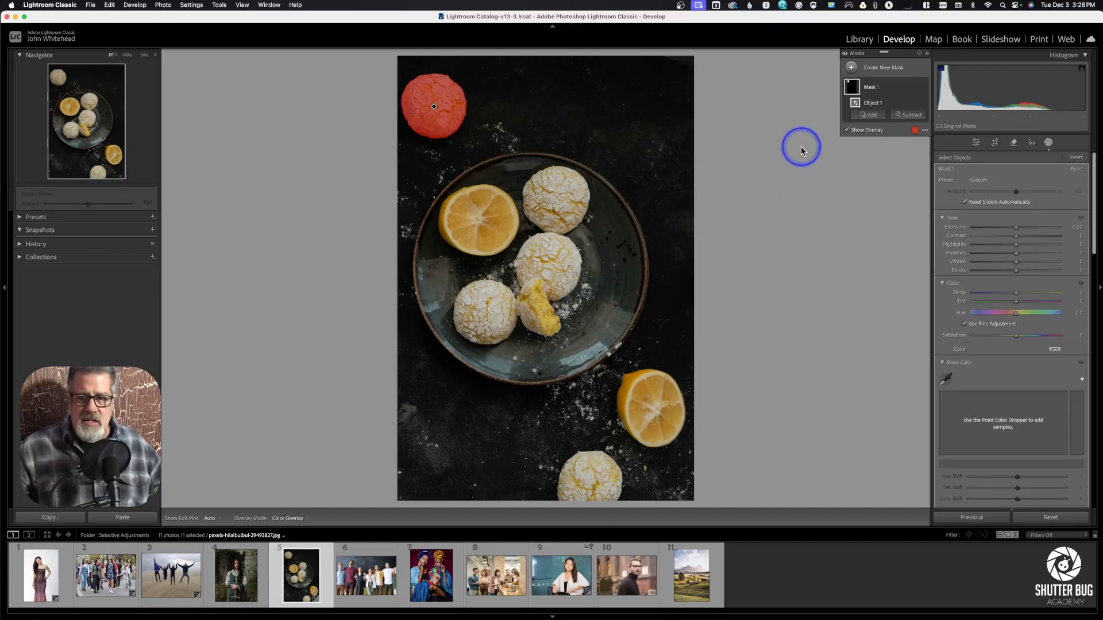
# Add the orange half on the plate to the cookie mask as an object and raise the mask's exposure to 0.19
pyautogui.click(872, 115)
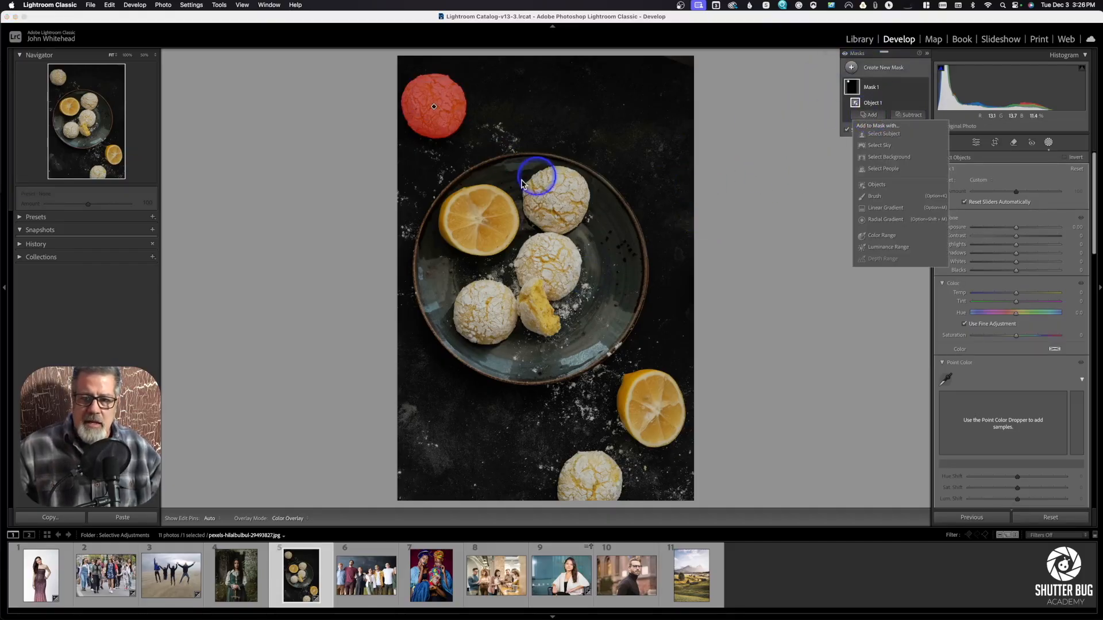
pyautogui.click(892, 190)
pyautogui.moveTo(470, 203)
pyautogui.mouseDown()
pyautogui.moveTo(446, 221)
pyautogui.moveTo(453, 235)
pyautogui.moveTo(487, 241)
pyautogui.moveTo(500, 233)
pyautogui.moveTo(482, 200)
pyautogui.mouseUp()
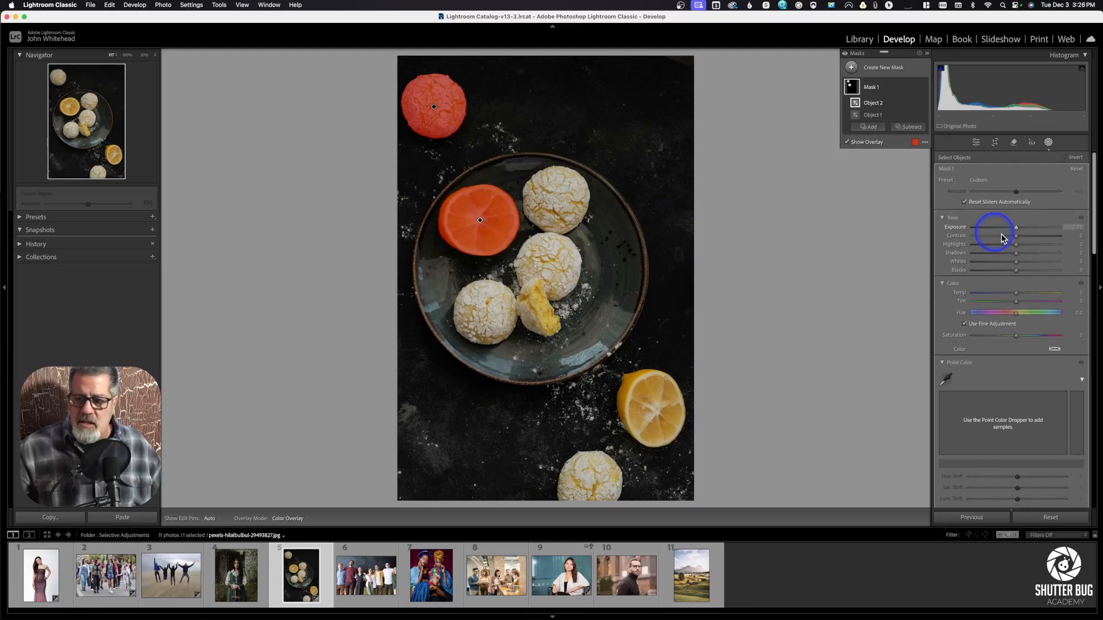
pyautogui.moveTo(1015, 228)
pyautogui.mouseDown()
pyautogui.moveTo(973, 229)
pyautogui.moveTo(1038, 236)
pyautogui.moveTo(1017, 240)
pyautogui.mouseUp()
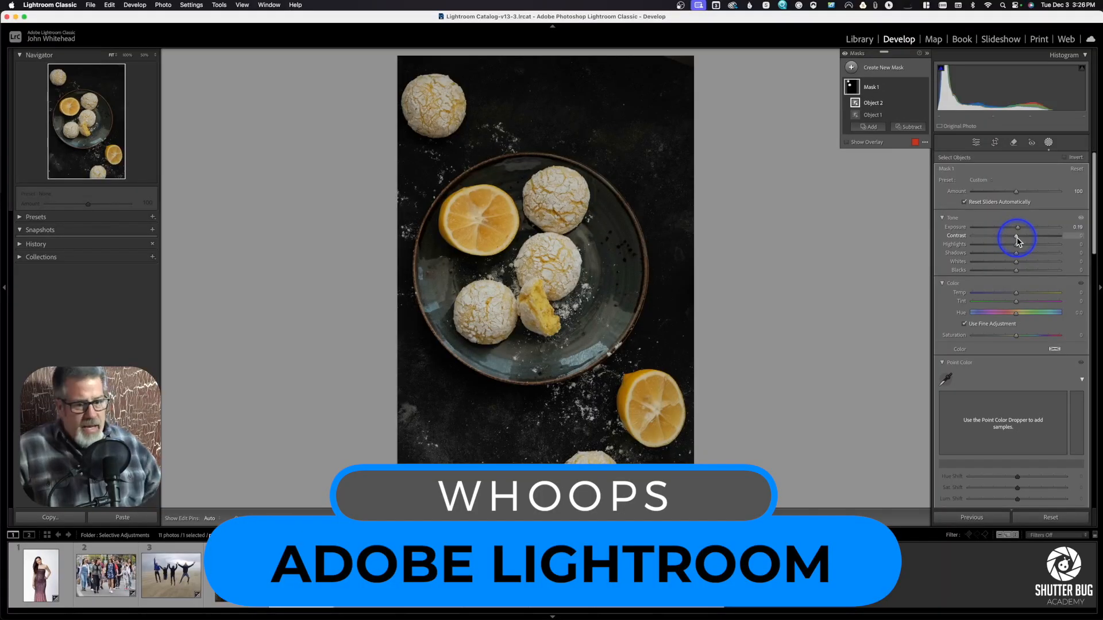
# On the mountain landscape photo, create a linear gradient mask fading from the upper sky down to the base of the mountains
pyautogui.click(685, 591)
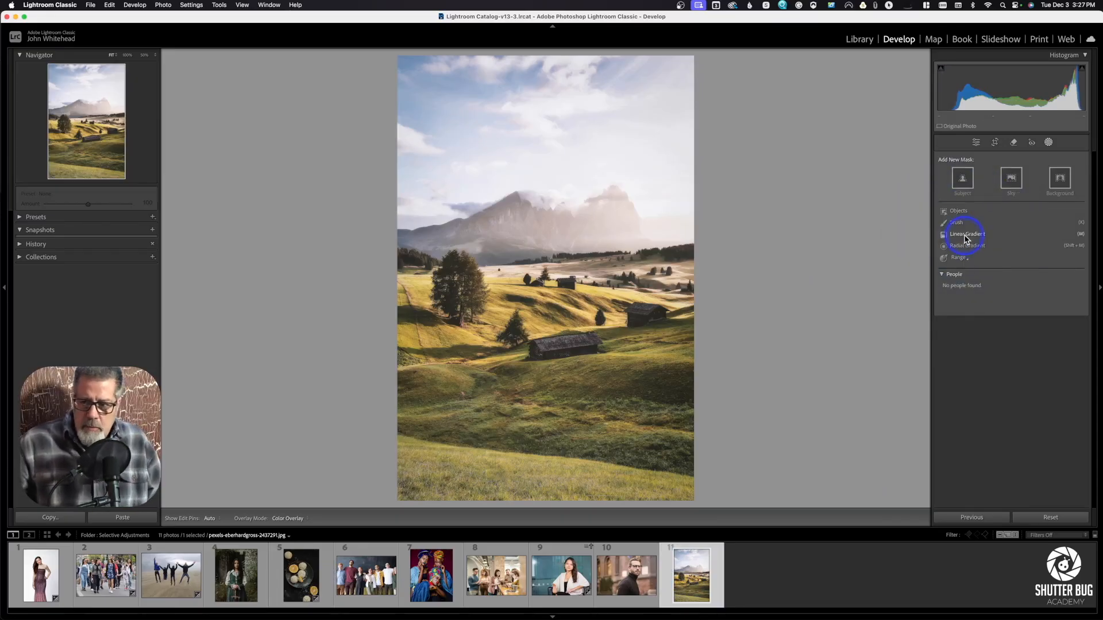
pyautogui.click(966, 235)
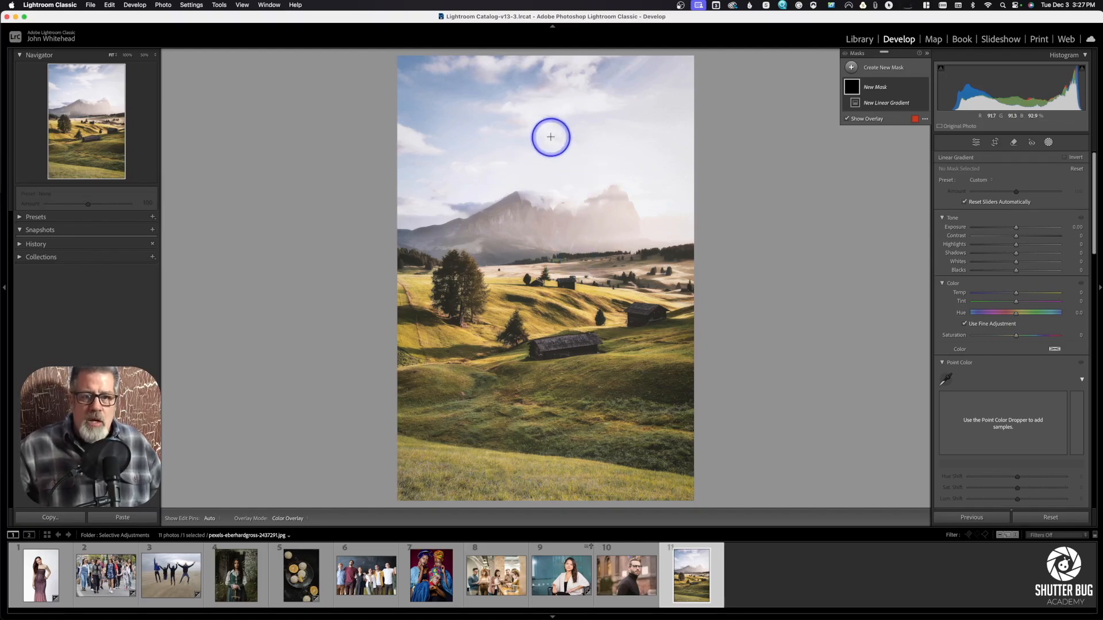
pyautogui.moveTo(530, 108); pyautogui.dragTo(533, 262)
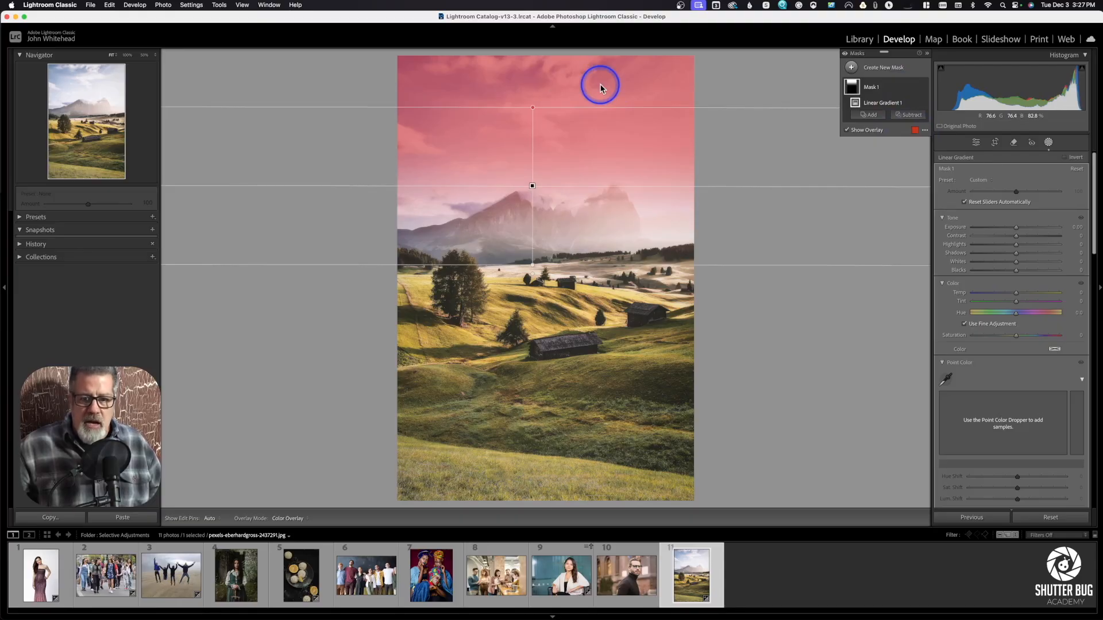
pyautogui.moveTo(532, 185)
pyautogui.mouseDown()
pyautogui.moveTo(534, 225)
pyautogui.moveTo(541, 180)
pyautogui.mouseUp()
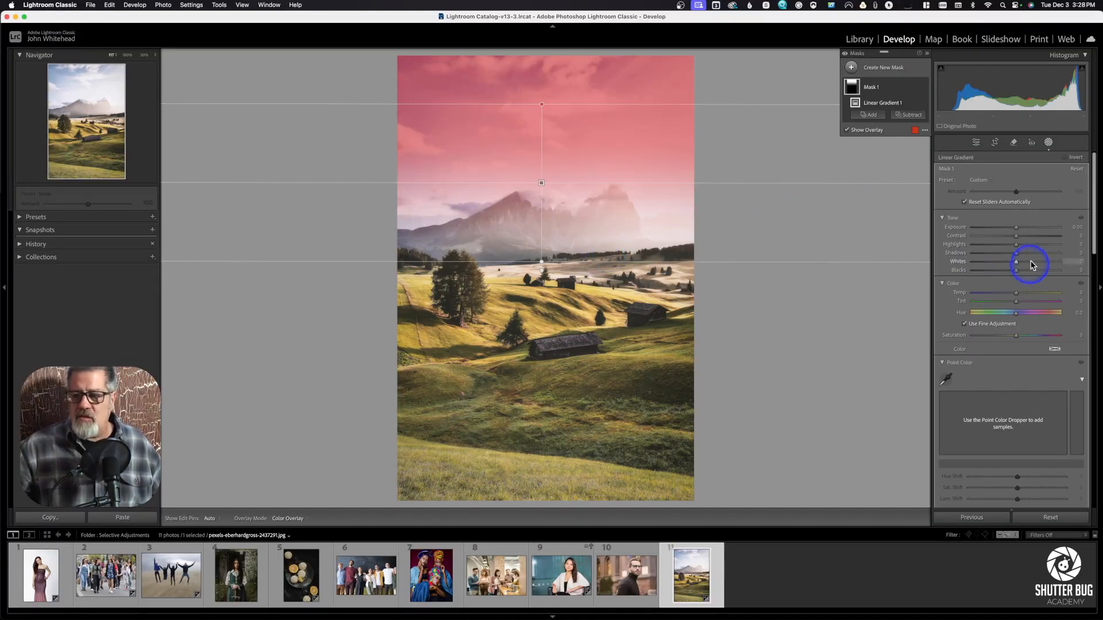
# Lower the sky gradient's exposure to -0.74, check its coverage, and invert the mask so it affects the foreground
pyautogui.moveTo(1015, 229); pyautogui.dragTo(1007, 229)
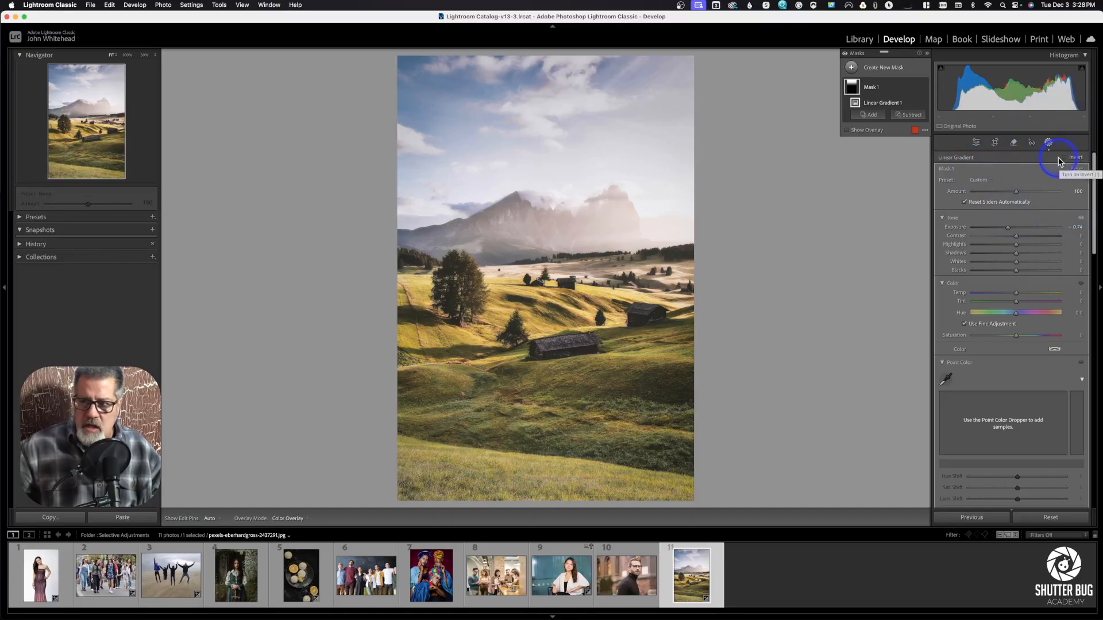
pyautogui.moveTo(850, 86)
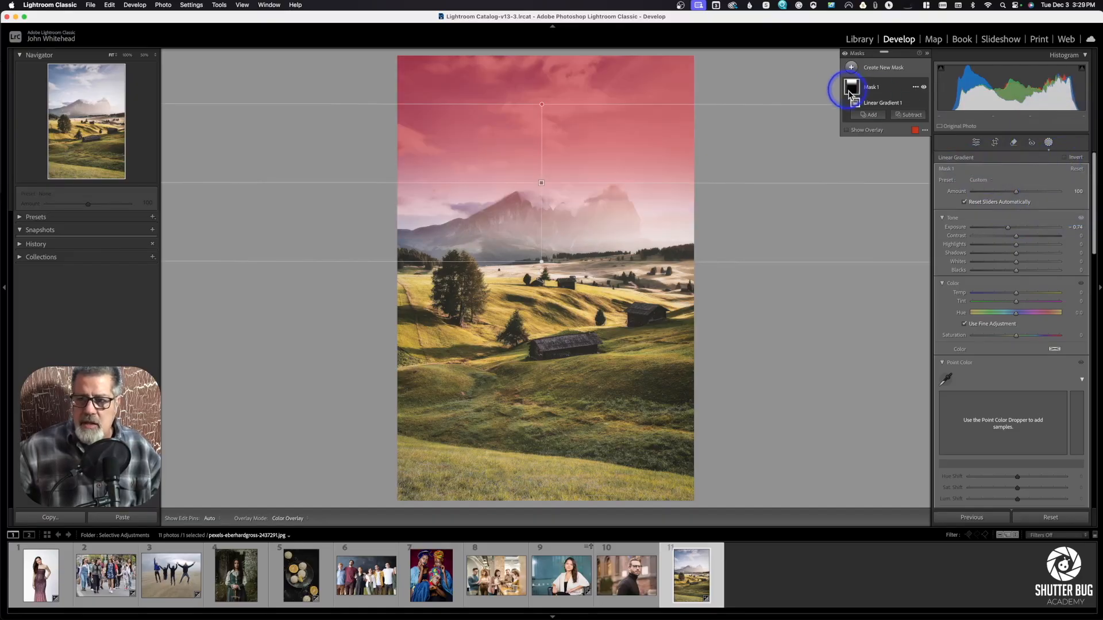
pyautogui.click(1063, 158)
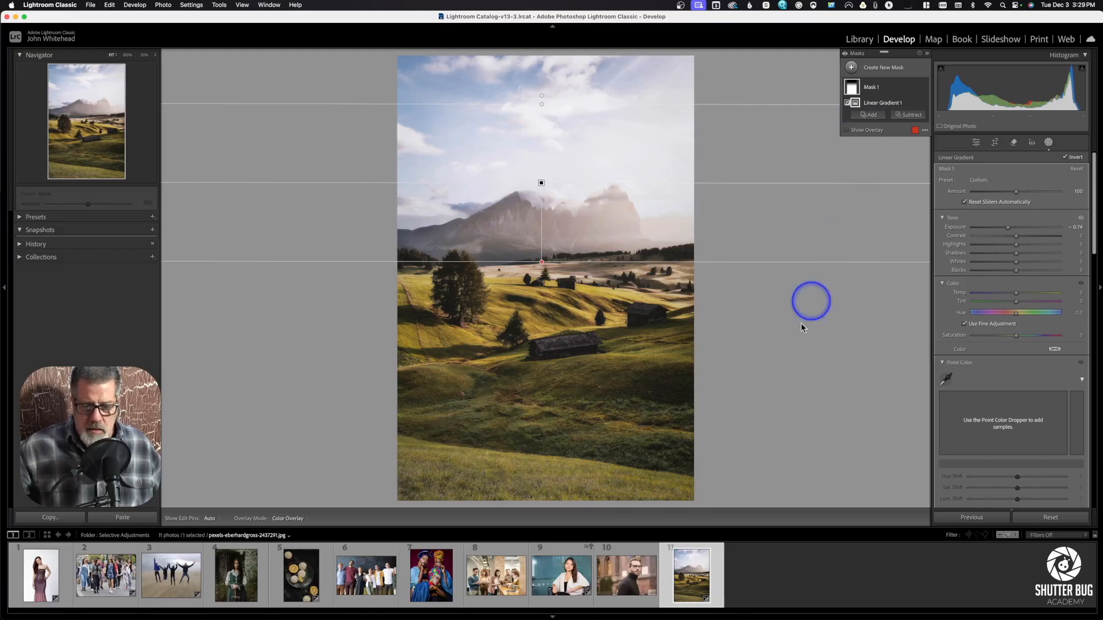
# On the portrait of the man with glasses, create a radial gradient mask centred over his face
pyautogui.click(625, 572)
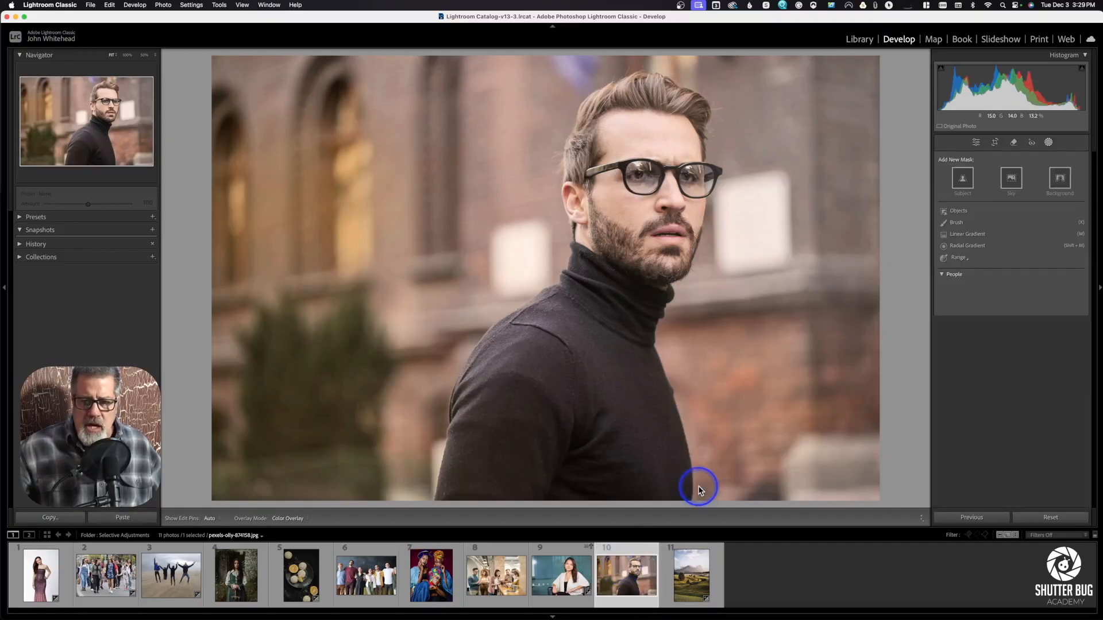
pyautogui.click(967, 245)
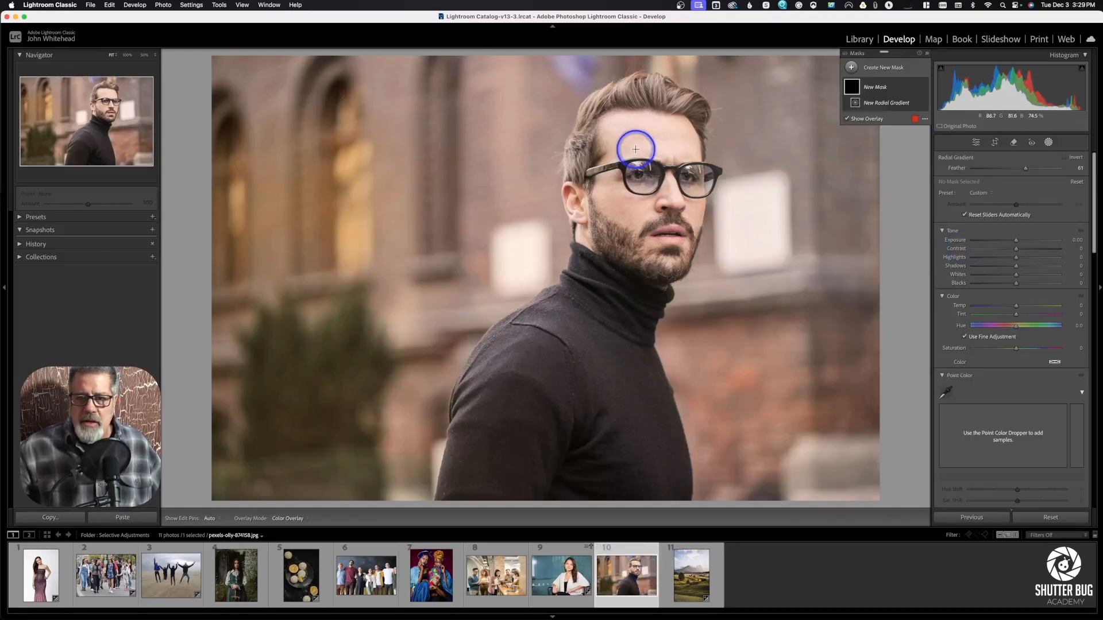
pyautogui.moveTo(606, 113); pyautogui.dragTo(646, 189)
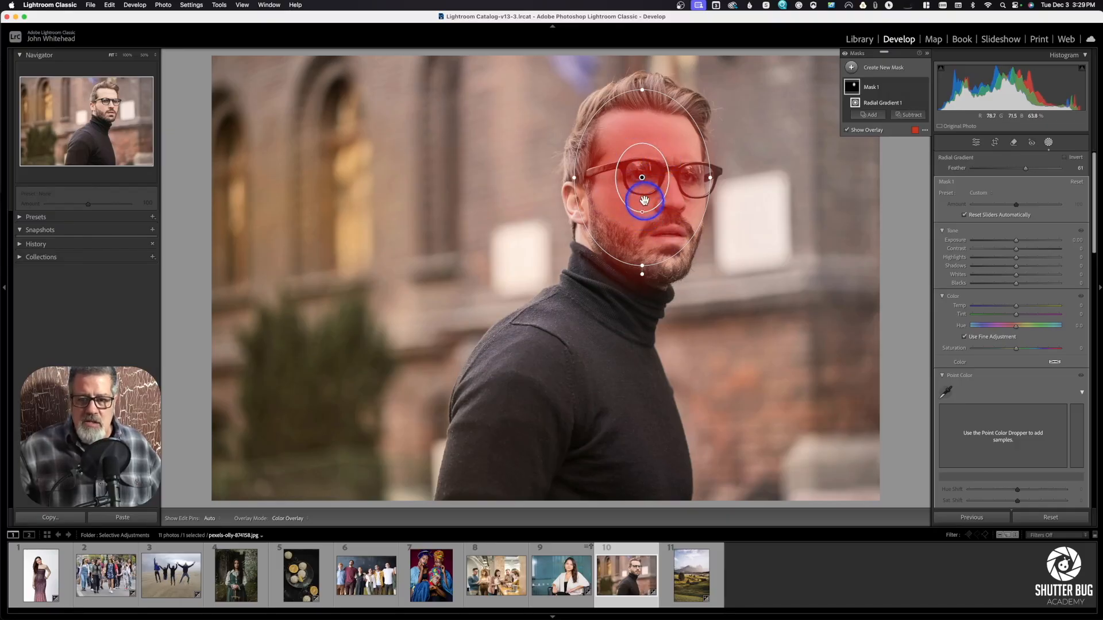
# Try different feather amounts on the face's radial gradient, ending at 25, and lower its exposure to -0.38
pyautogui.click(1018, 241)
pyautogui.moveTo(1015, 241)
pyautogui.mouseDown()
pyautogui.moveTo(1047, 244)
pyautogui.moveTo(1014, 246)
pyautogui.mouseUp()
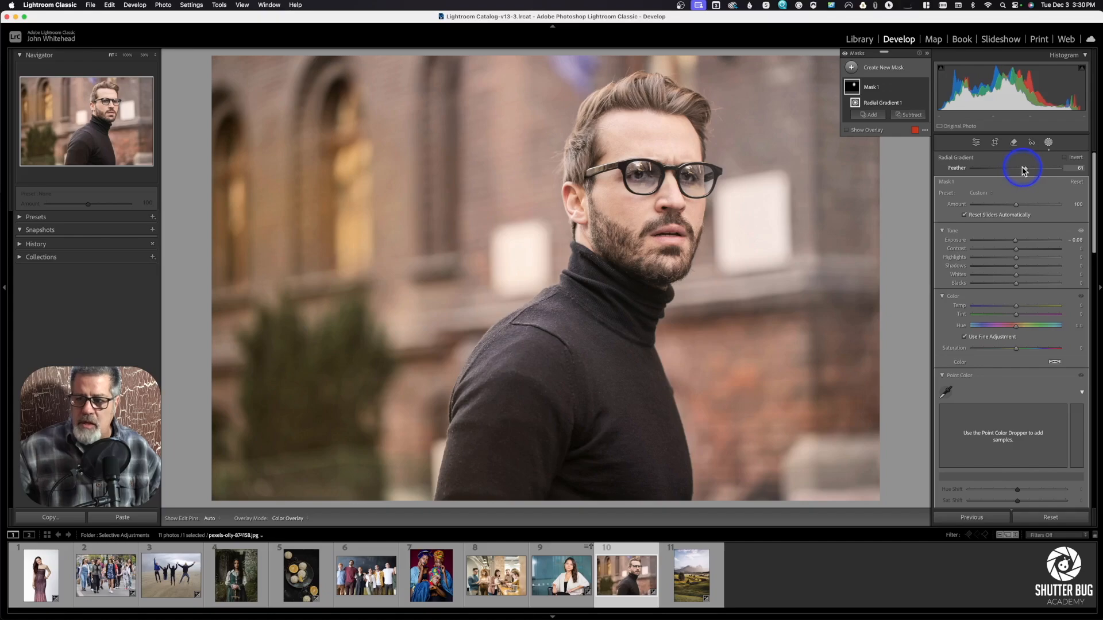
pyautogui.moveTo(1024, 171); pyautogui.dragTo(1062, 171)
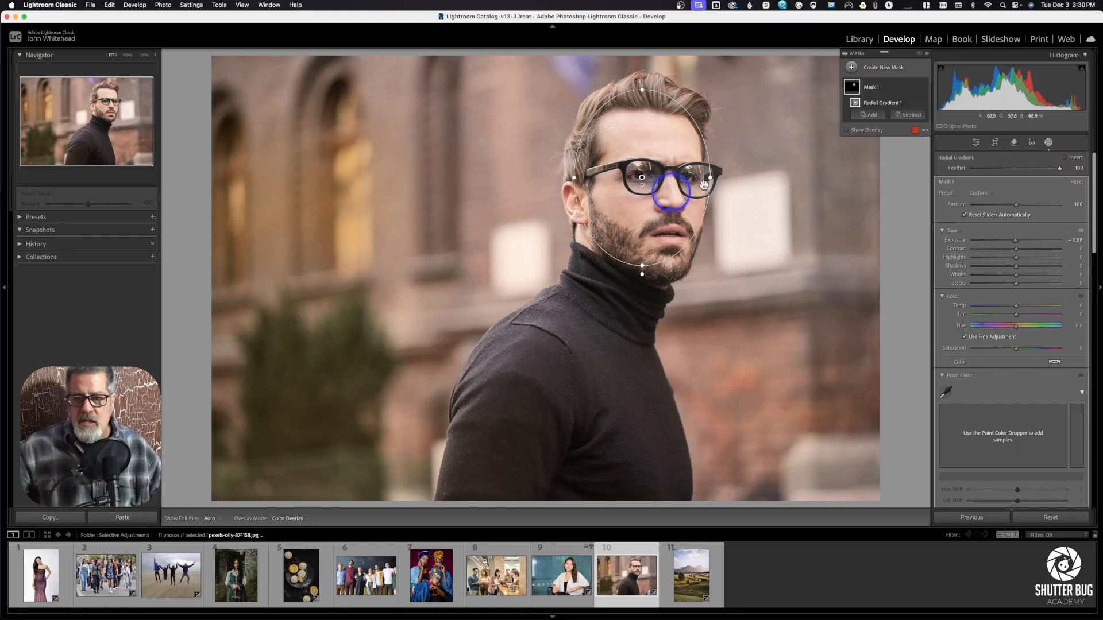
pyautogui.click(991, 169)
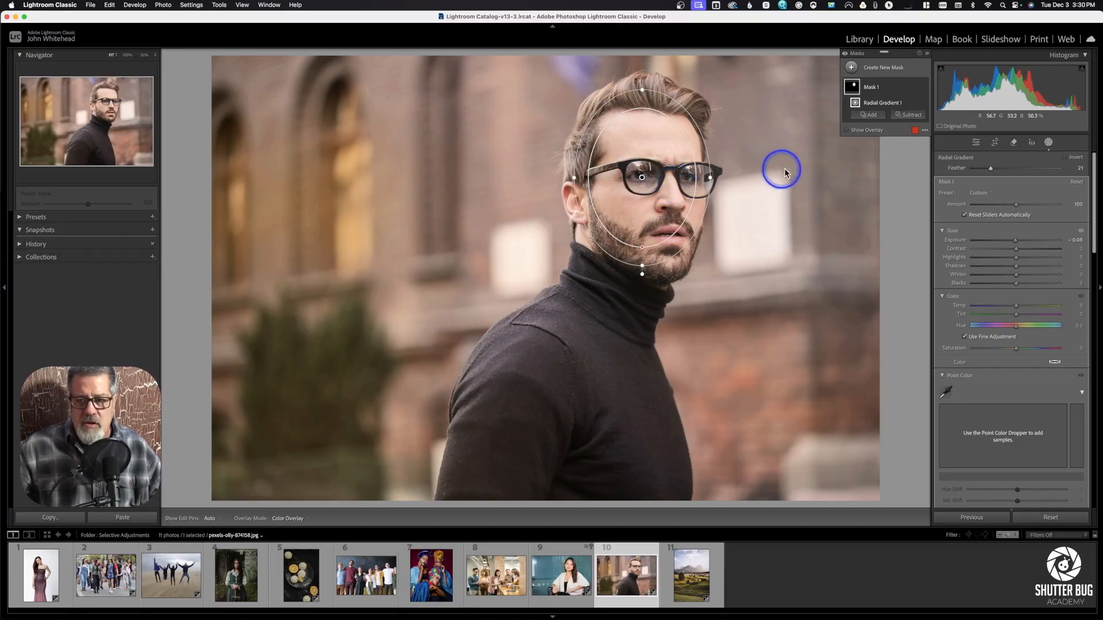
pyautogui.moveTo(989, 171); pyautogui.dragTo(995, 168)
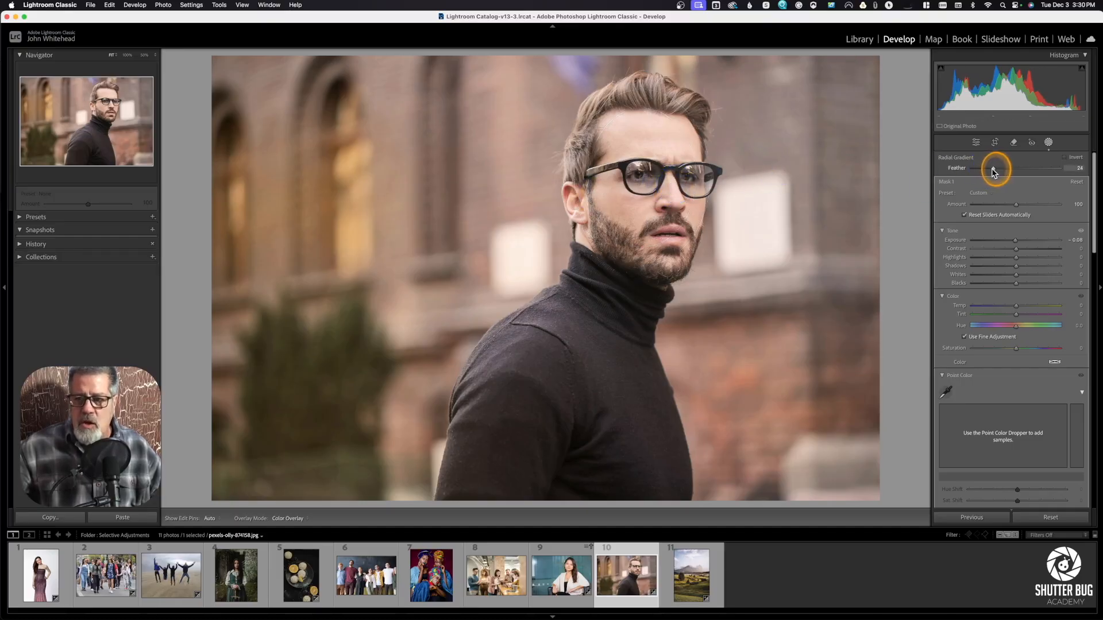
pyautogui.moveTo(1016, 244)
pyautogui.mouseDown()
pyautogui.moveTo(1003, 240)
pyautogui.moveTo(1014, 247)
pyautogui.mouseUp()
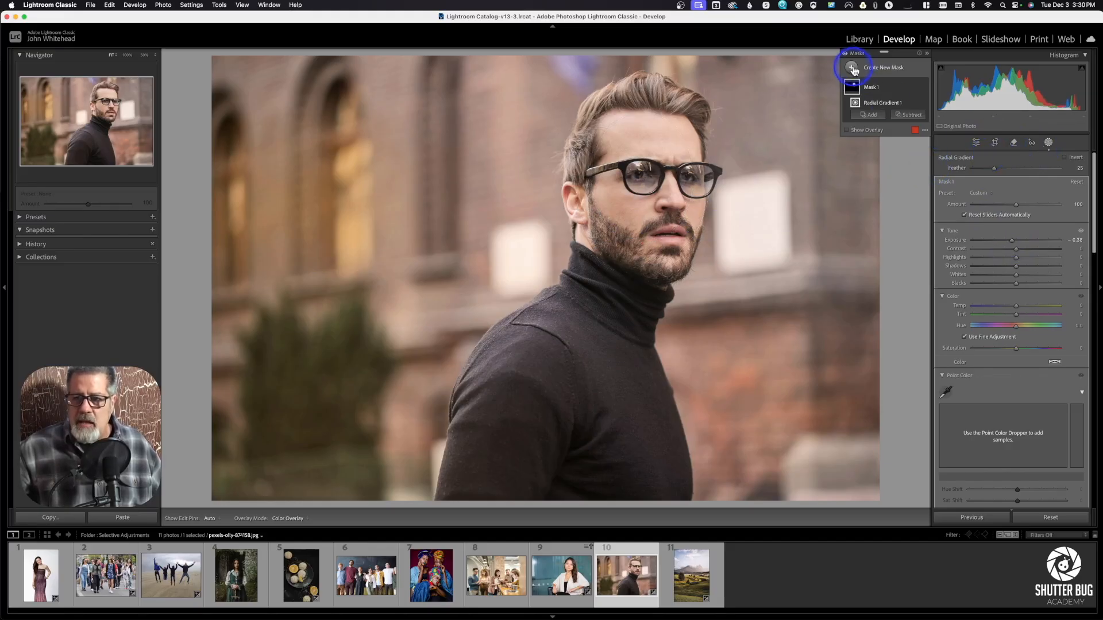
# Create a separate linear gradient mask fading from the background behind the man towards his neck and set its exposure to -0.72
pyautogui.click(868, 114)
pyautogui.click(899, 165)
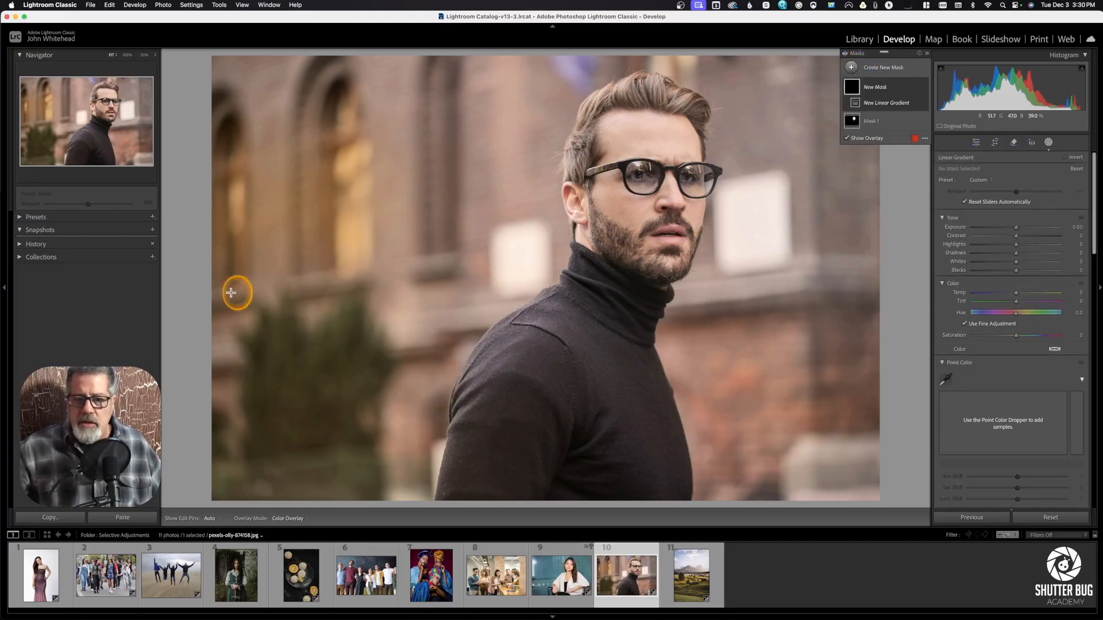
pyautogui.moveTo(441, 274); pyautogui.dragTo(581, 274)
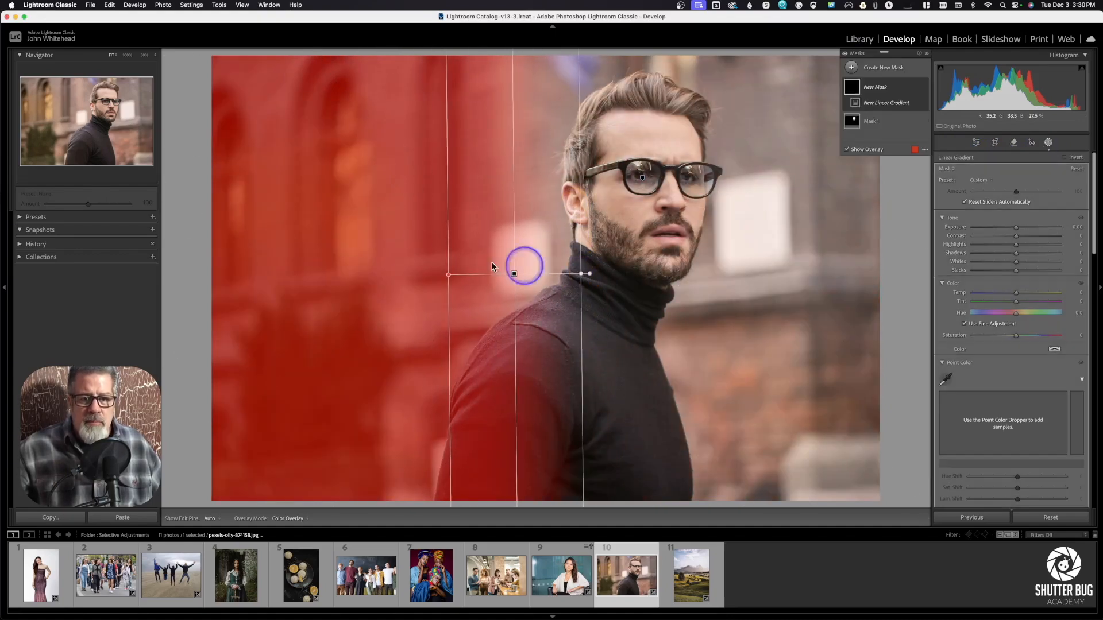
pyautogui.click(1008, 227)
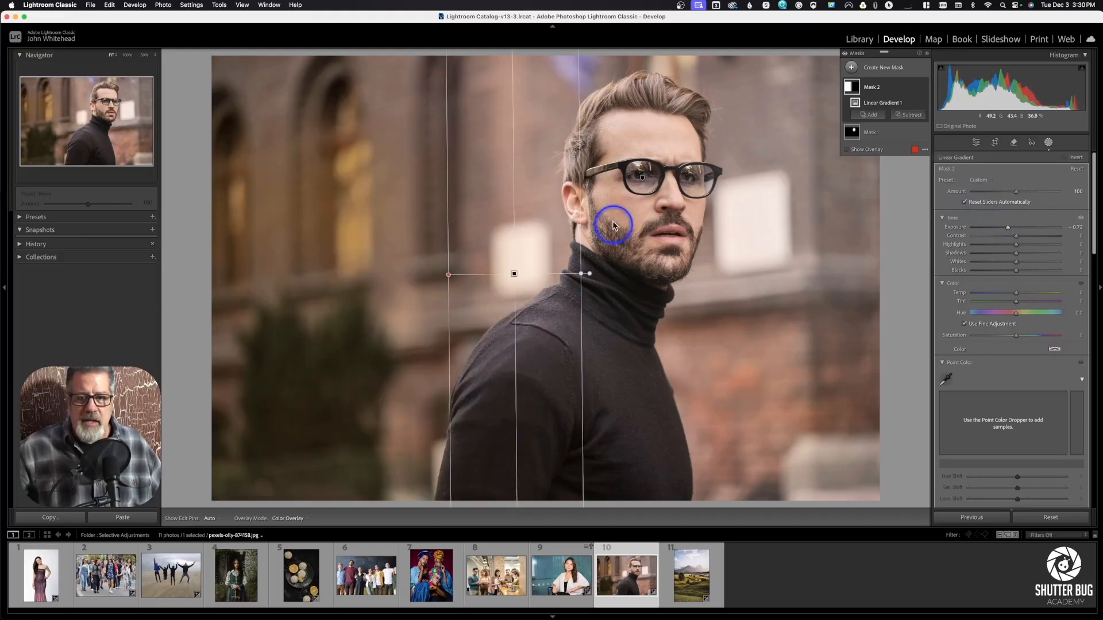
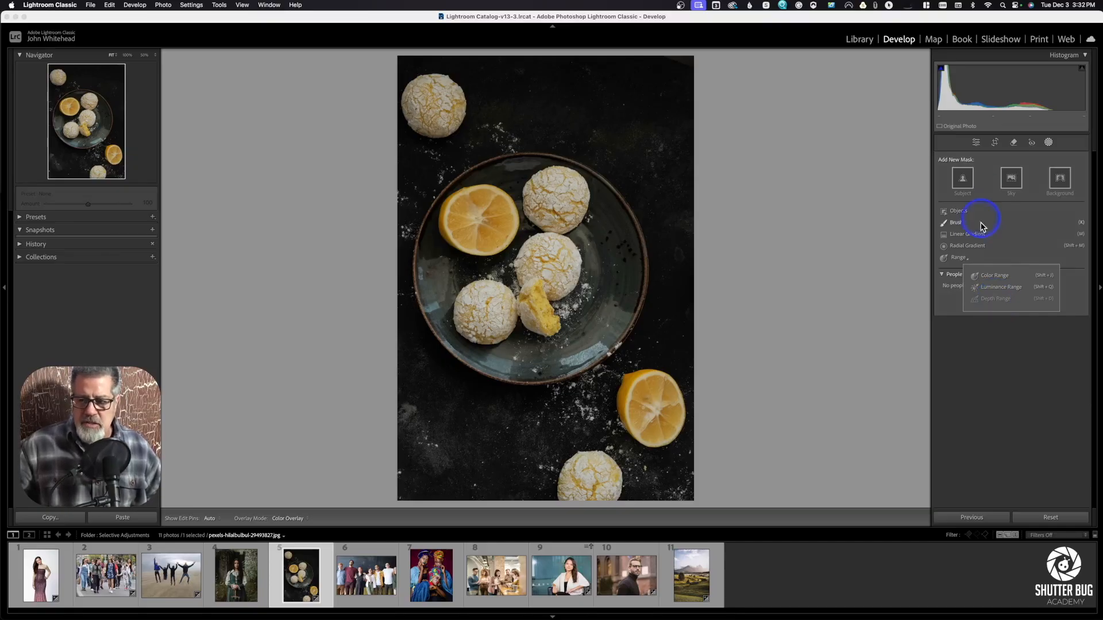
# Create a color range mask sampled from the orange half on the plate, with Refine at 71 and Temp at 21
pyautogui.click(995, 278)
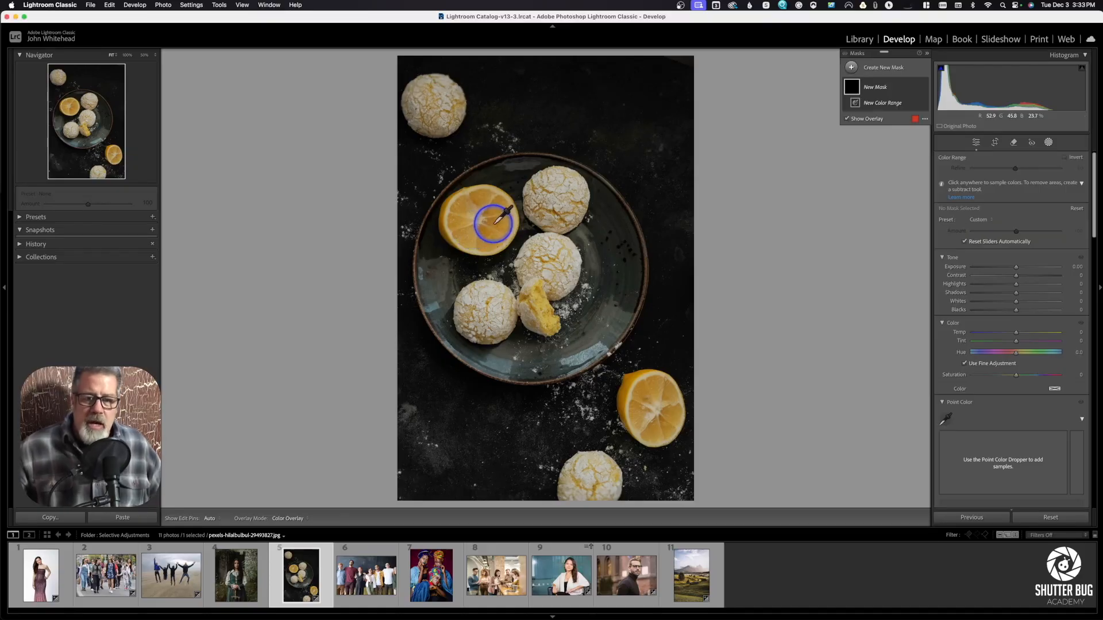
pyautogui.click(492, 222)
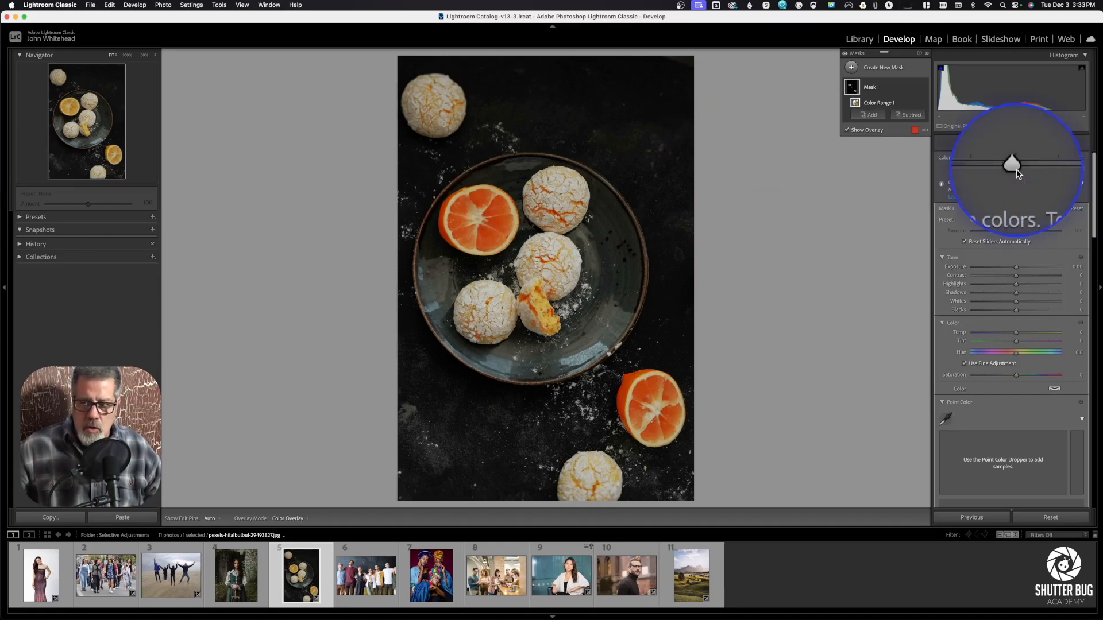
pyautogui.moveTo(1015, 170)
pyautogui.mouseDown()
pyautogui.moveTo(987, 170)
pyautogui.moveTo(1052, 170)
pyautogui.moveTo(1034, 170)
pyautogui.mouseUp()
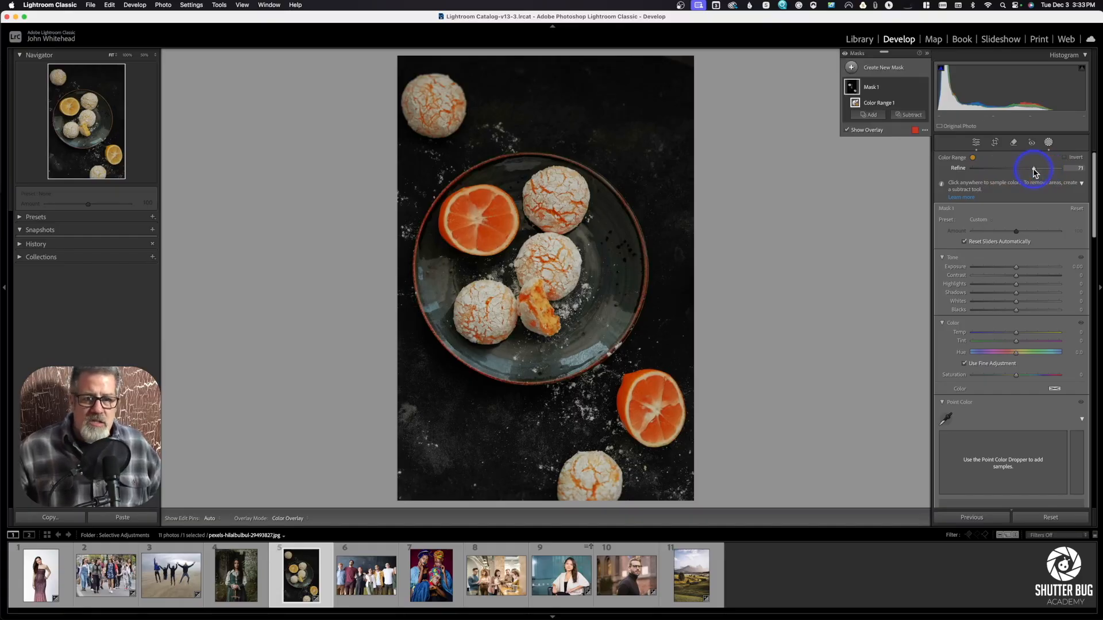
pyautogui.moveTo(1016, 334)
pyautogui.mouseDown()
pyautogui.moveTo(1046, 330)
pyautogui.moveTo(960, 329)
pyautogui.moveTo(1101, 330)
pyautogui.moveTo(1026, 333)
pyautogui.mouseUp()
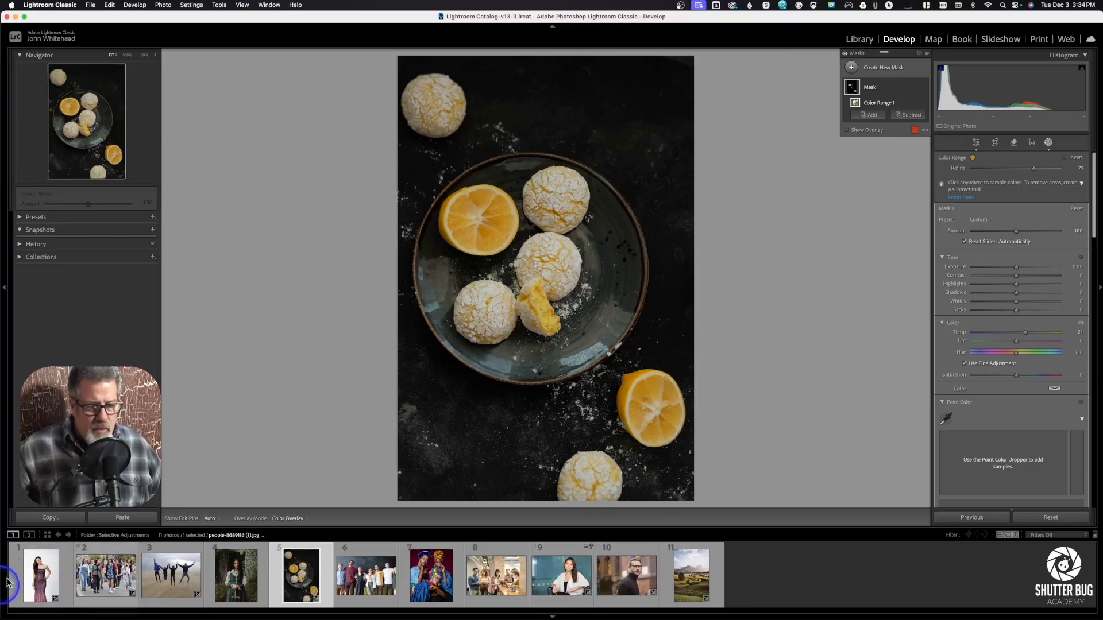
# Open the photo of the woman in the sequined gown and delete all its existing masks
pyautogui.click(40, 575)
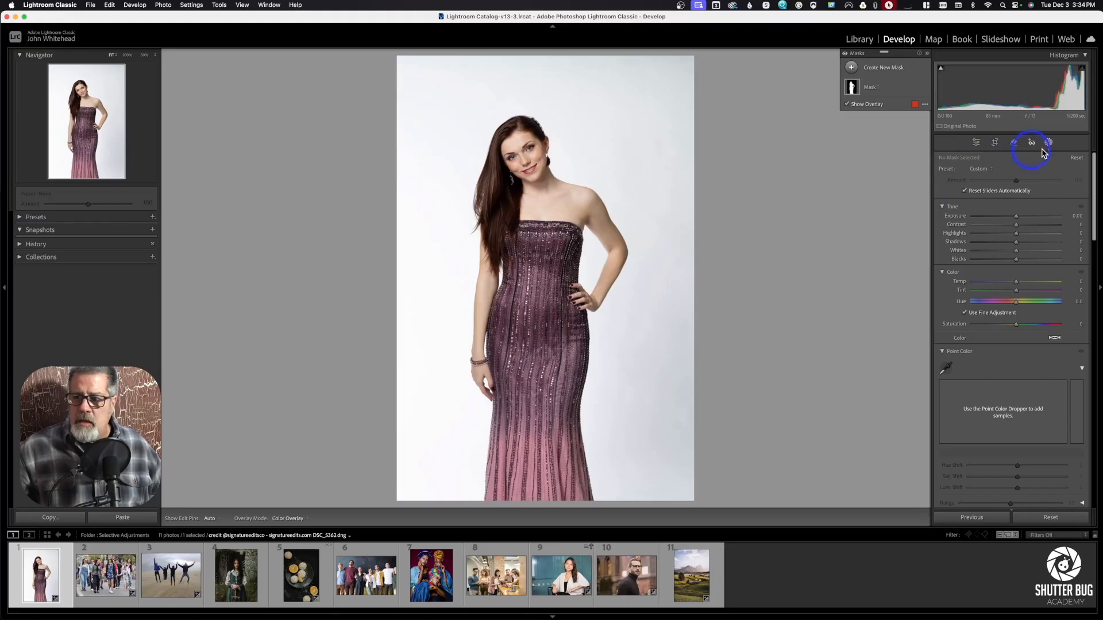
pyautogui.click(914, 87)
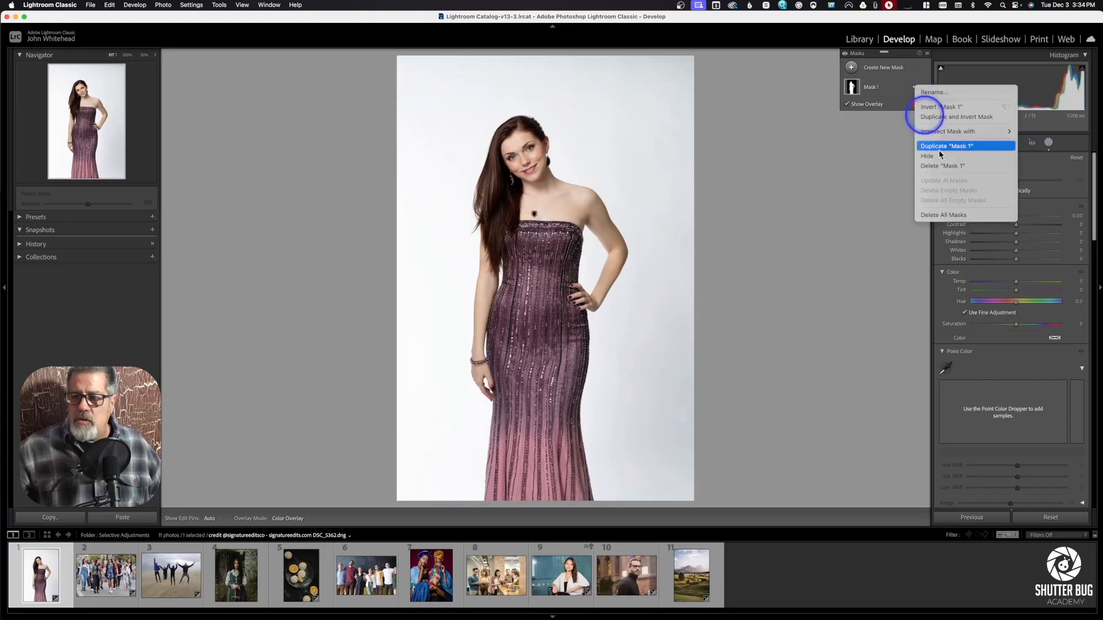
pyautogui.click(943, 215)
# Create a luminance range mask sampled from the white backdrop and shift its range to the brightest tones, with the upper limit at 100/100
pyautogui.click(1048, 143)
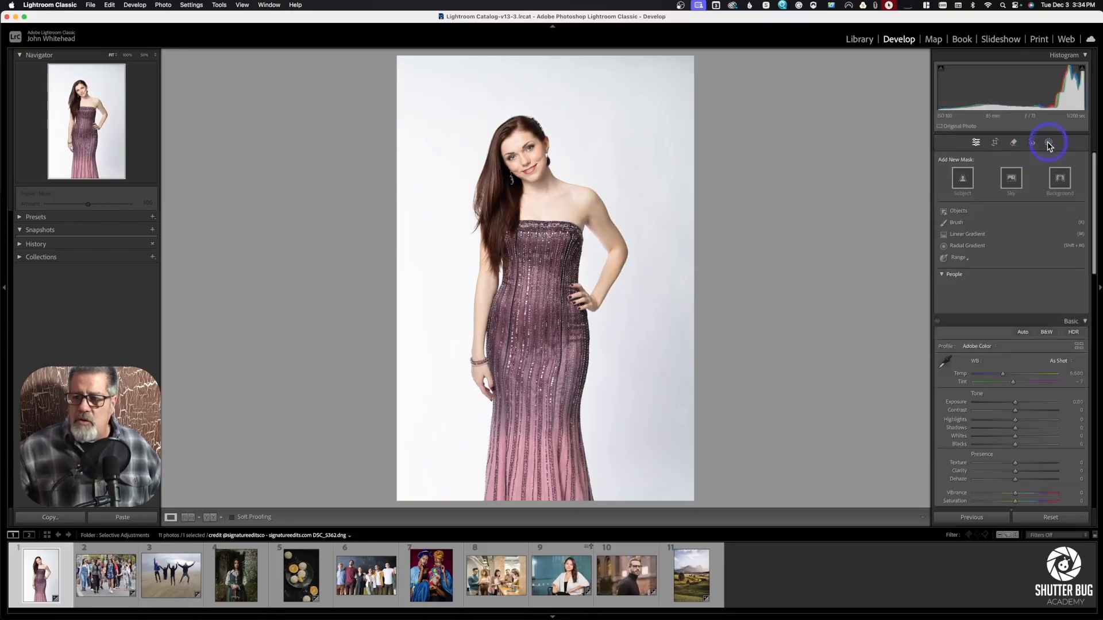
pyautogui.click(1048, 144)
pyautogui.click(963, 259)
pyautogui.click(1002, 287)
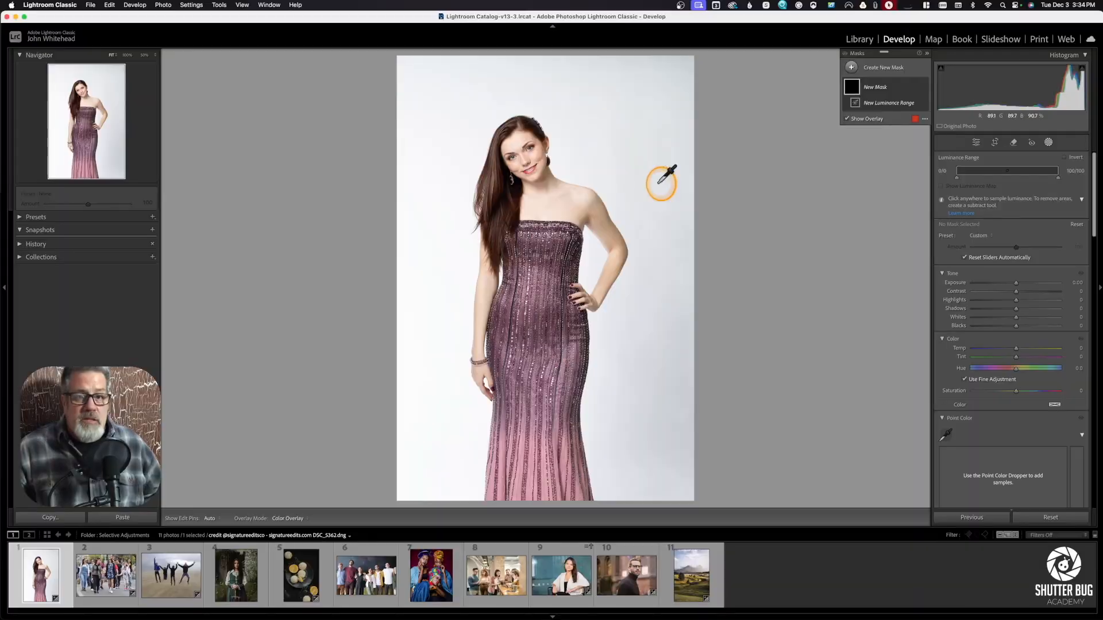
pyautogui.click(658, 183)
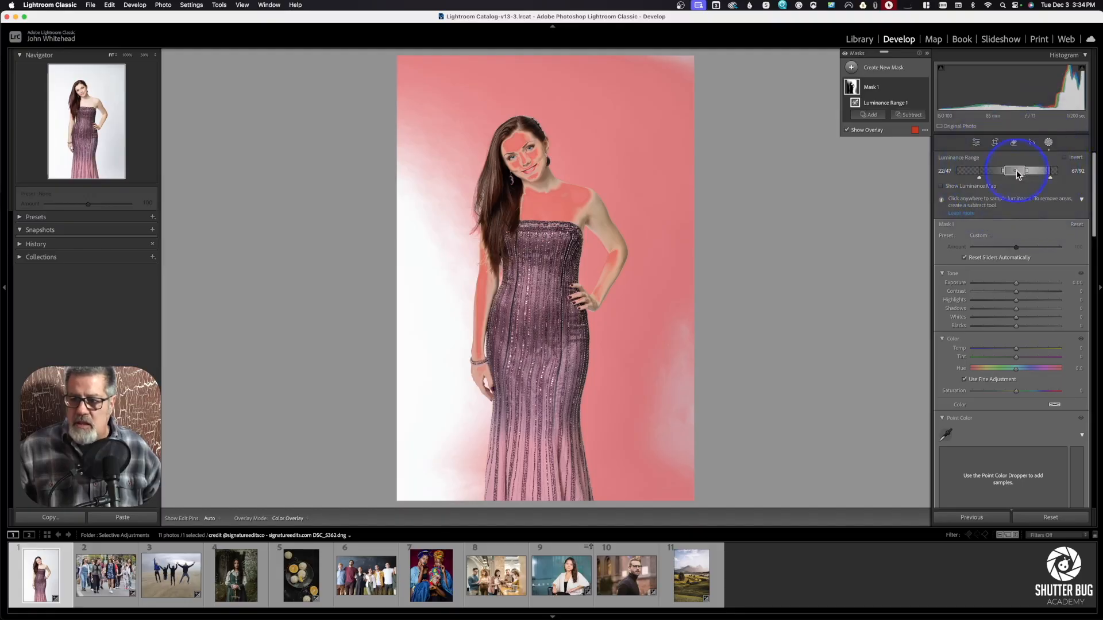
pyautogui.moveTo(1018, 173); pyautogui.dragTo(1065, 183)
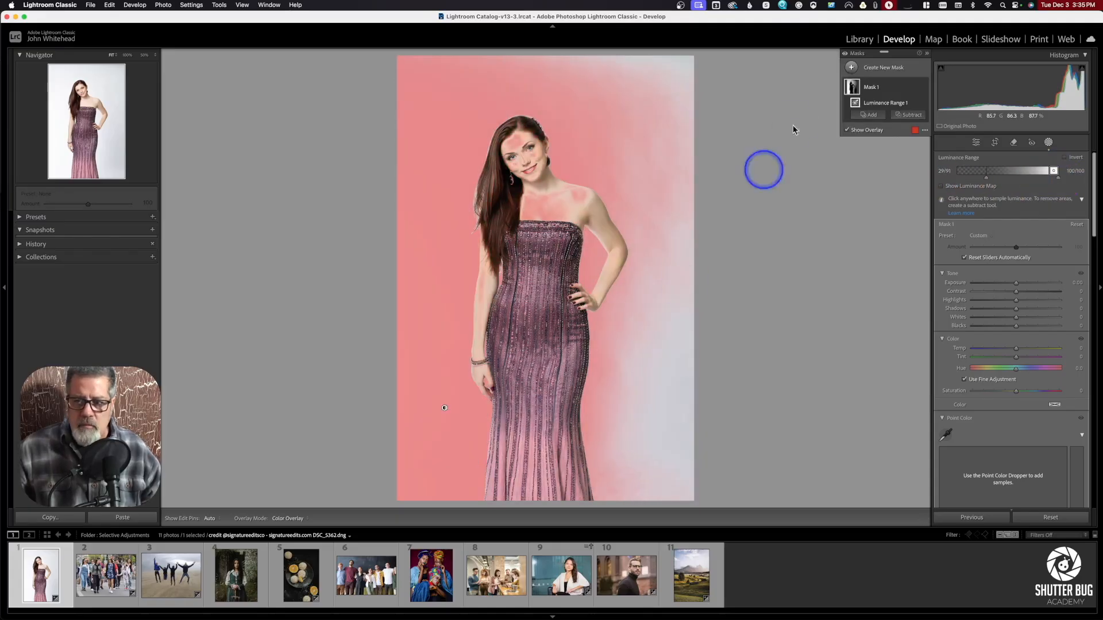
# Add a second luminance range to the mask, sampled from the darker backdrop on the photo's right side
pyautogui.click(872, 118)
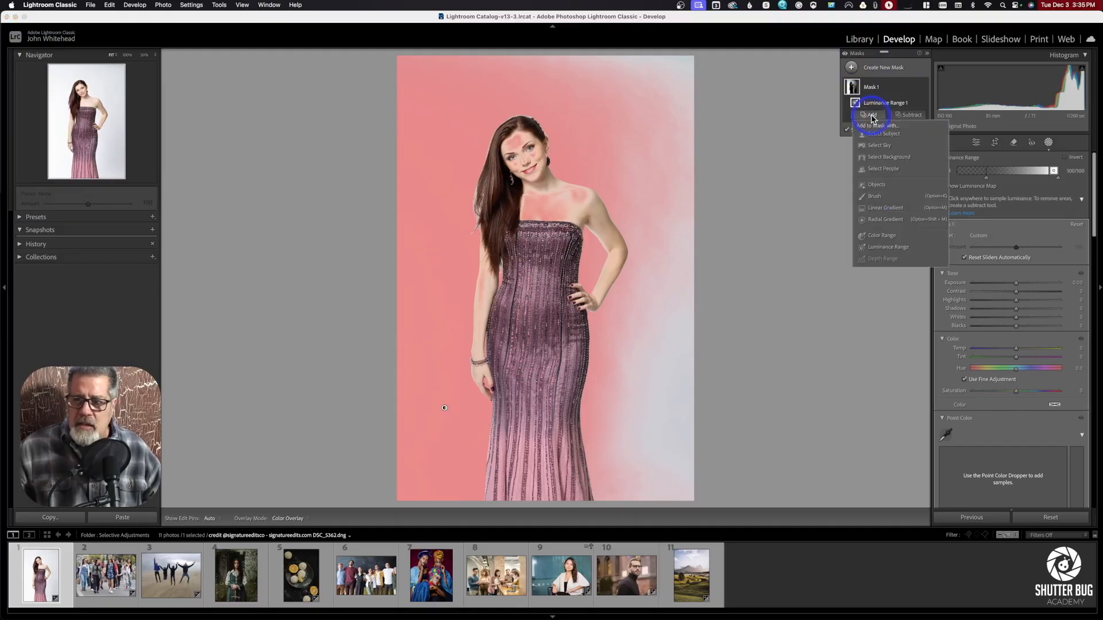
pyautogui.click(889, 248)
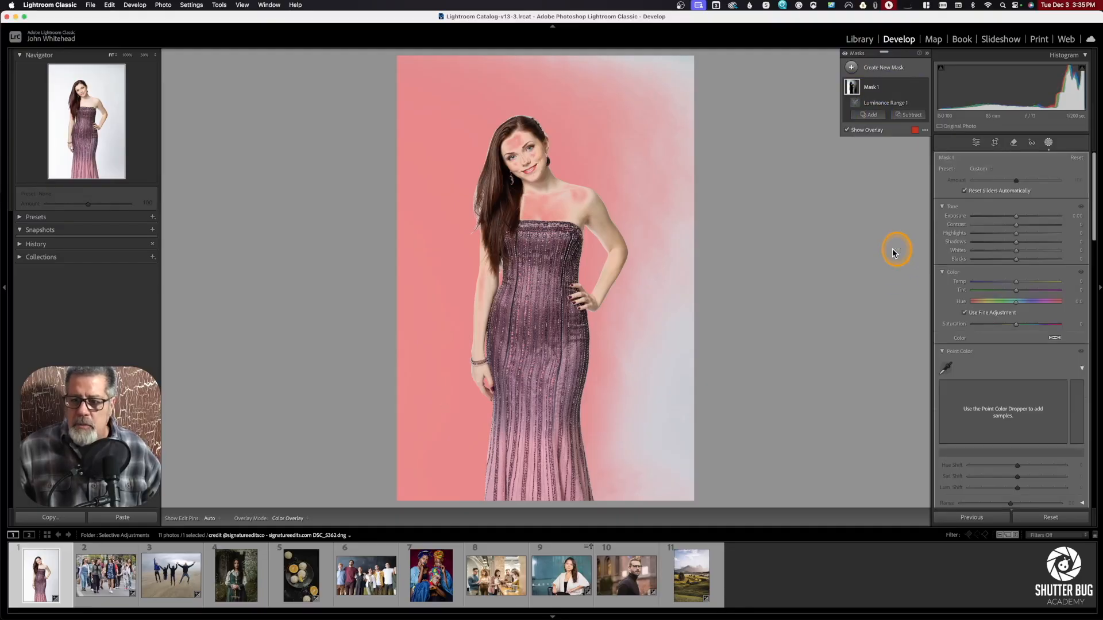
pyautogui.click(684, 320)
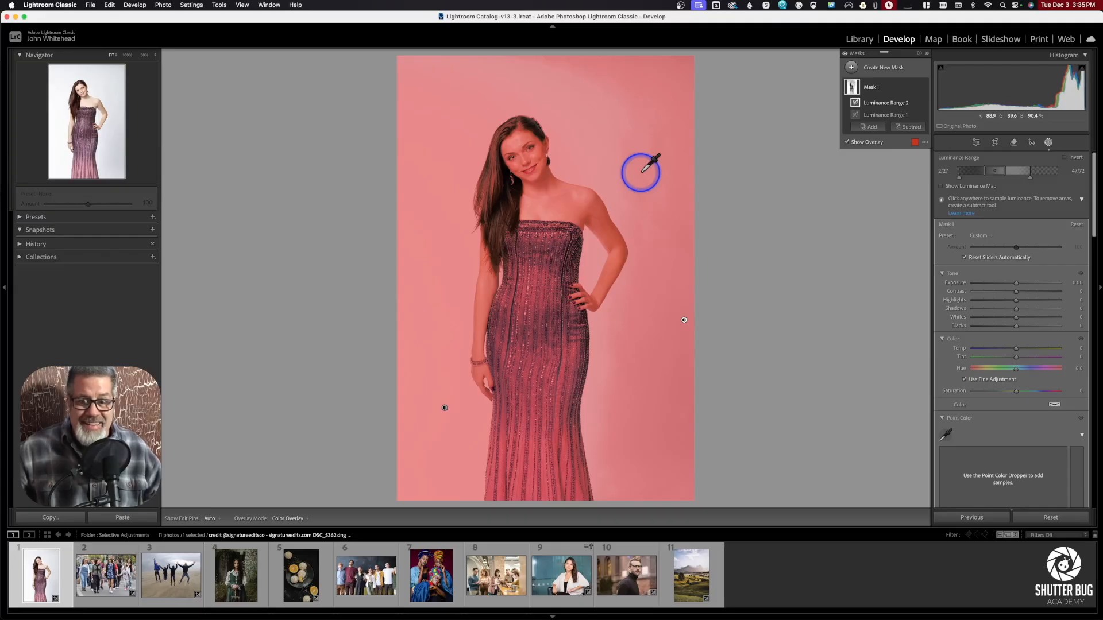
# Open the photo of the seated woman in the cream cardigan and create a luminance range mask sampled from the cardigan
pyautogui.click(574, 582)
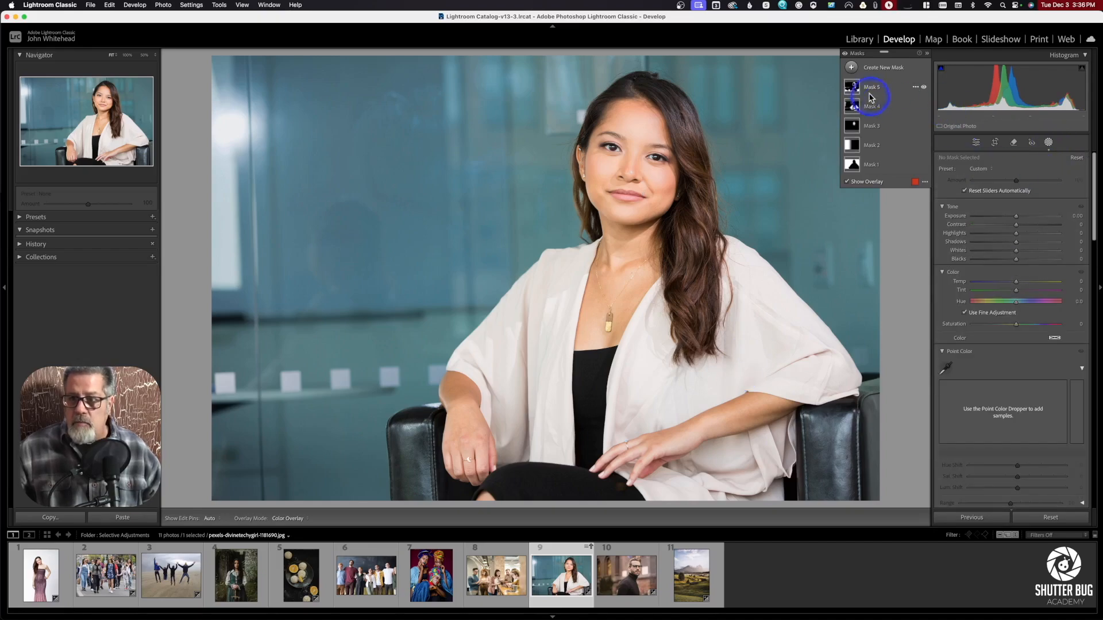
pyautogui.click(855, 68)
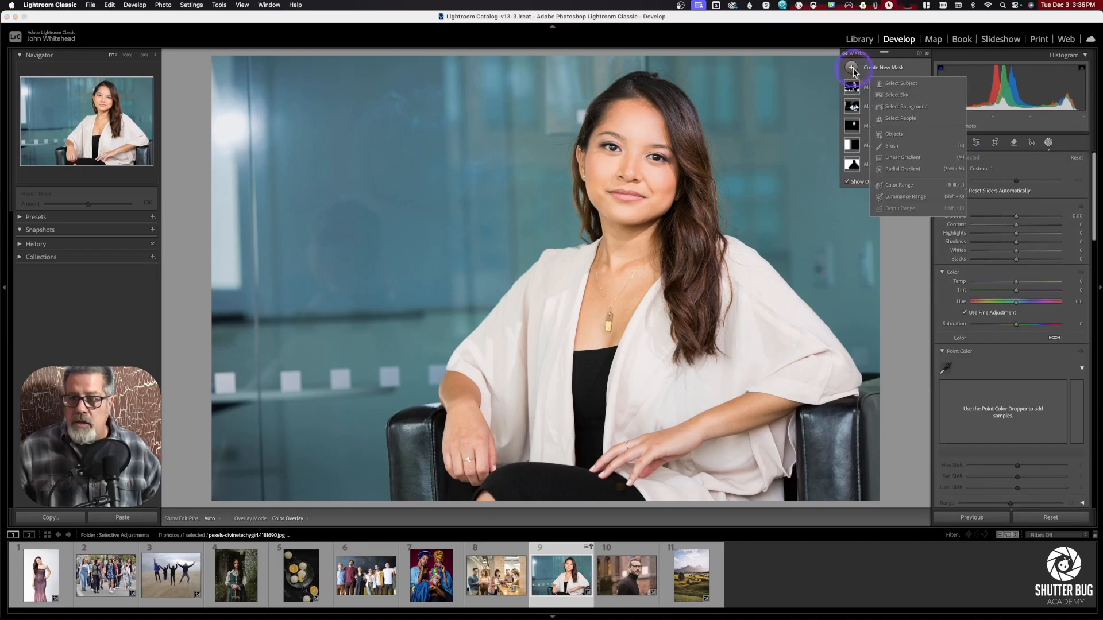
pyautogui.click(906, 196)
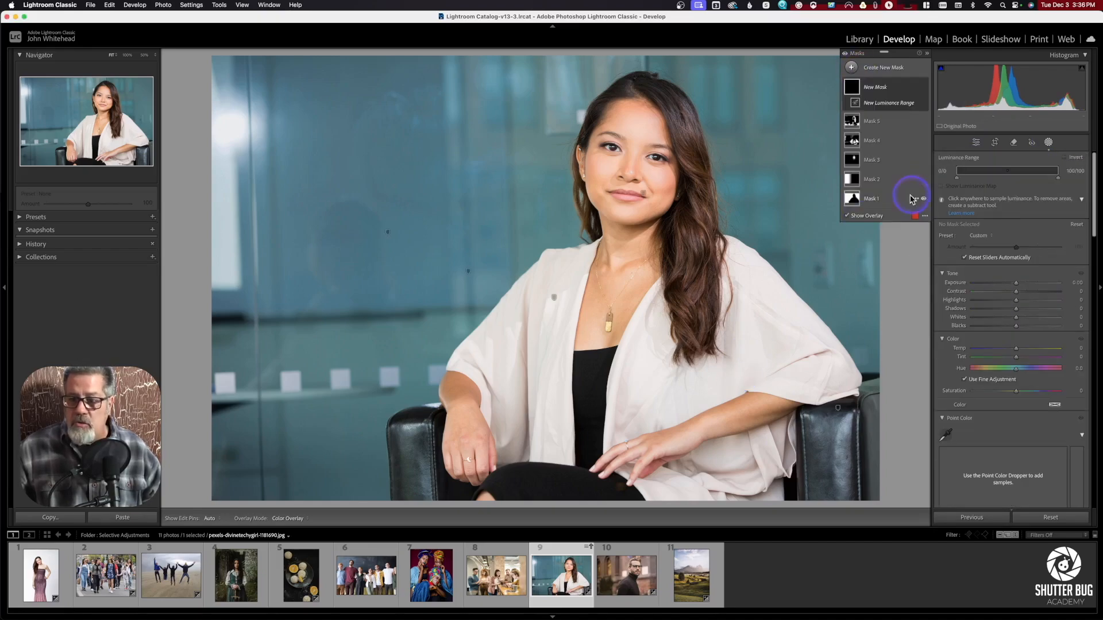
pyautogui.click(746, 359)
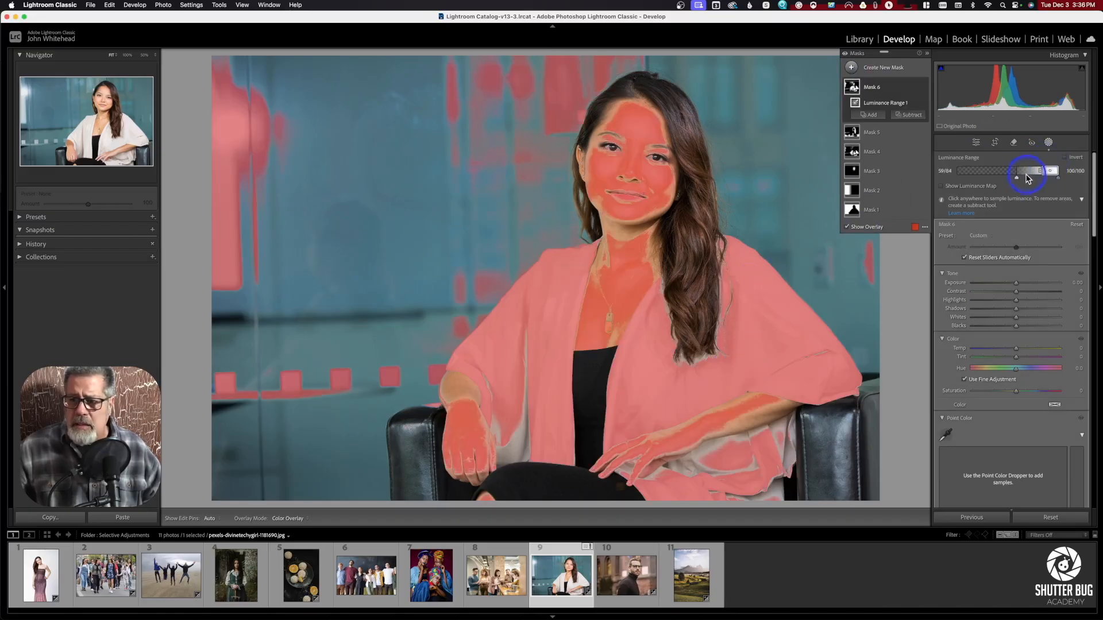
# Adjust the lower end and falloff of the mask's luminance range to 61/83, keeping the upper limit at 100/100
pyautogui.moveTo(1017, 182); pyautogui.dragTo(1056, 174)
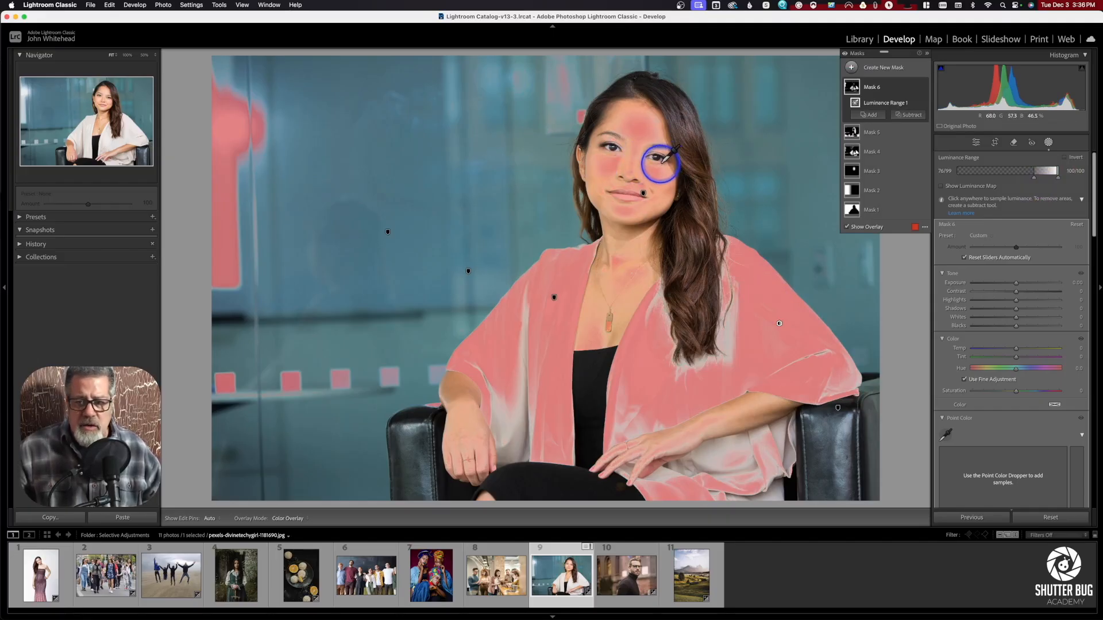
pyautogui.moveTo(1056, 174); pyautogui.dragTo(1040, 175)
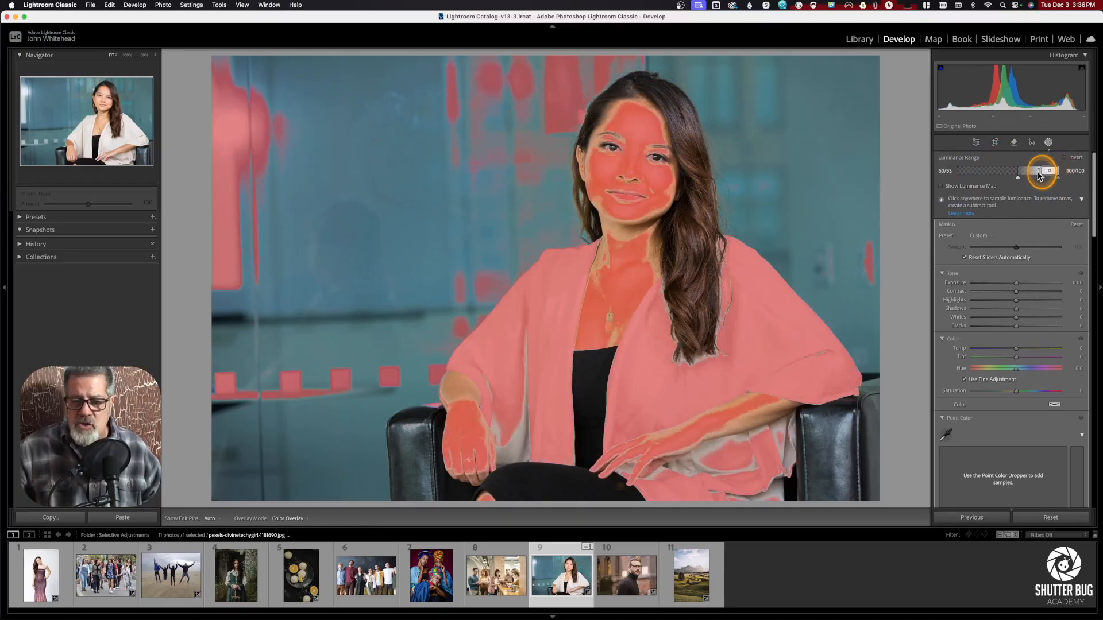
pyautogui.moveTo(1020, 181); pyautogui.dragTo(1020, 182)
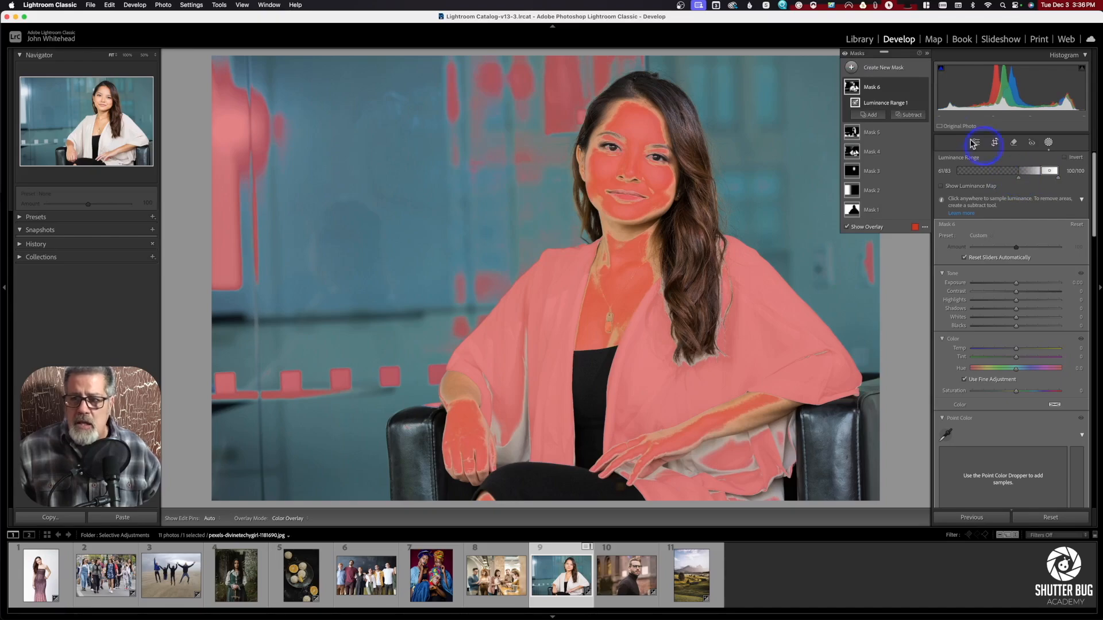
# Subtract the woman's face from the luminance range mask with a brush enlarged to size 11
pyautogui.click(906, 115)
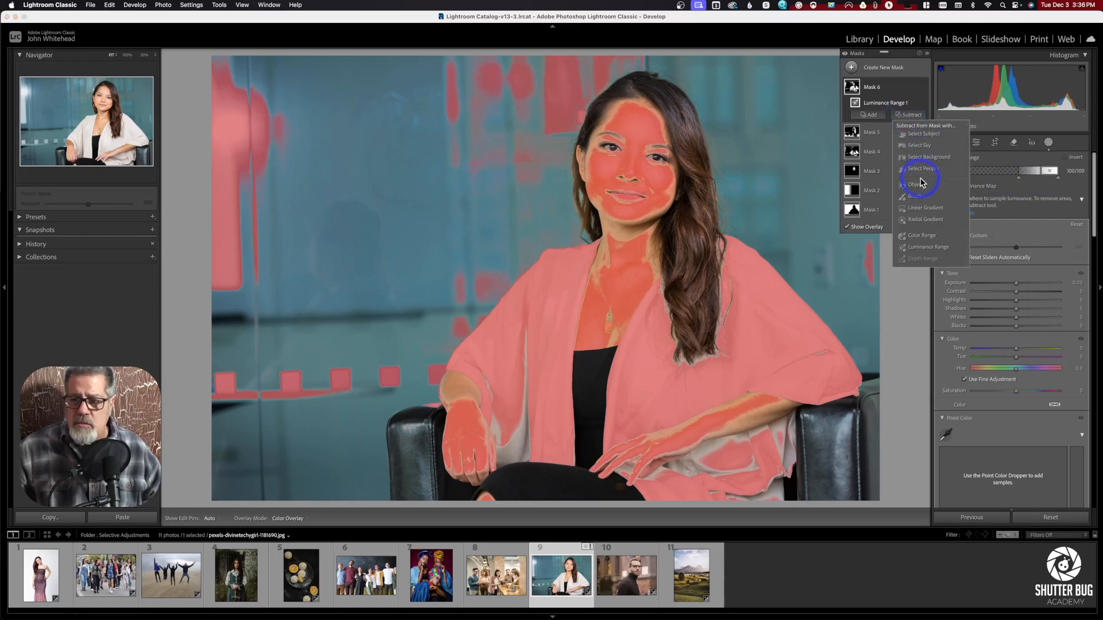
pyautogui.click(915, 196)
pyautogui.press(']')
pyautogui.press(']')
pyautogui.press(']')
pyautogui.press(']')
pyautogui.moveTo(636, 119)
pyautogui.mouseDown()
pyautogui.moveTo(610, 145)
pyautogui.moveTo(607, 171)
pyautogui.moveTo(622, 197)
pyautogui.moveTo(640, 201)
pyautogui.moveTo(613, 224)
pyautogui.moveTo(653, 200)
pyautogui.moveTo(644, 123)
pyautogui.moveTo(632, 113)
pyautogui.moveTo(667, 169)
pyautogui.mouseUp()
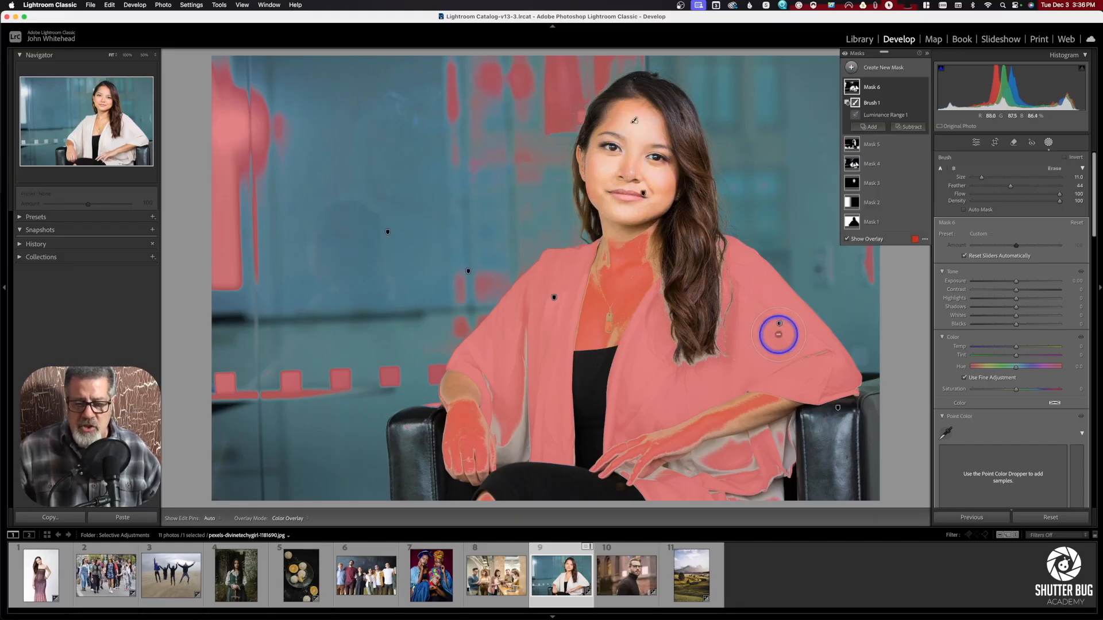